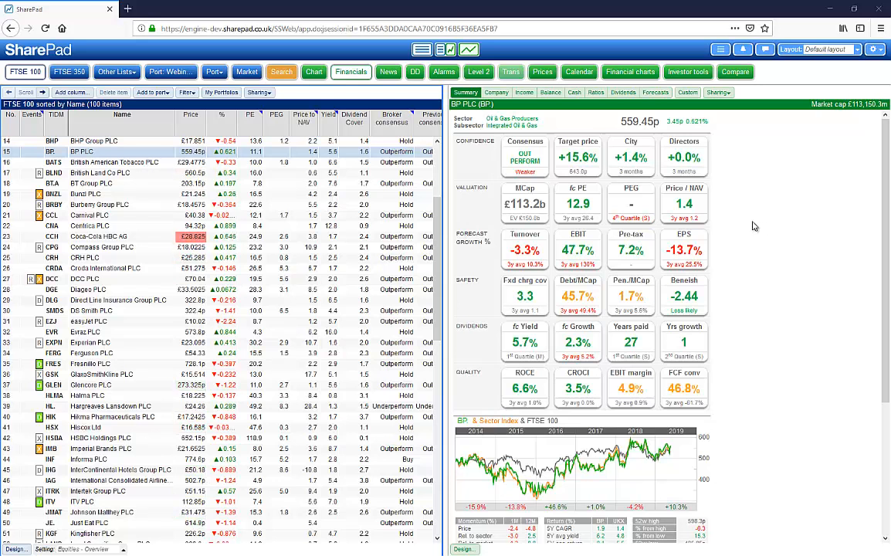
Look through BP's financial summary and widen the financials pane so the charts sit beside the summary tiles.
scroll(755, 225, "down", 3)
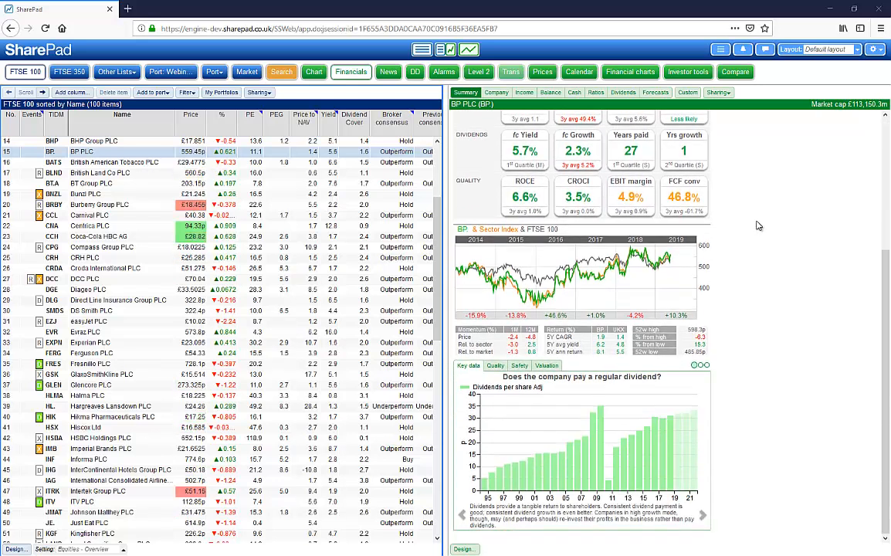
scroll(736, 307, "up", 3)
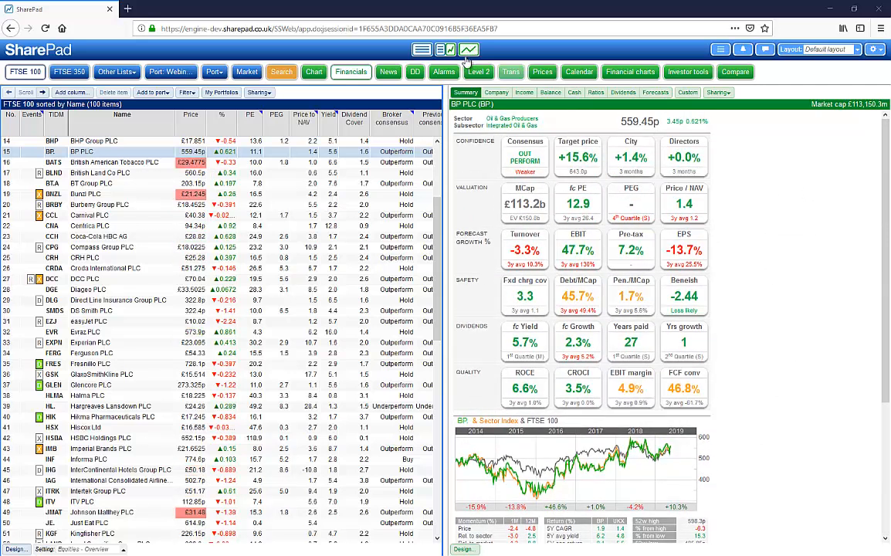
left_click_drag(446, 133, 315, 135)
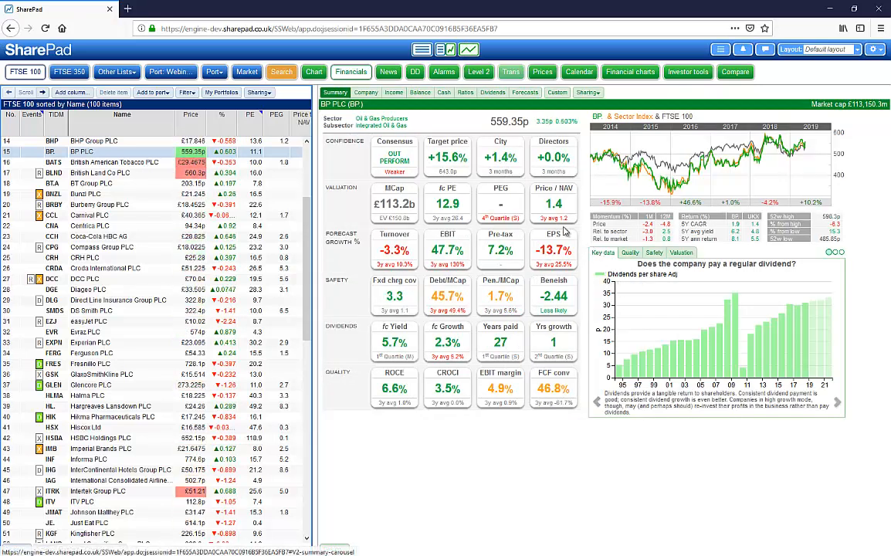
Show BP's financials at full width, return to the split layout with the share list, and widen the financials pane.
left_click(470, 50)
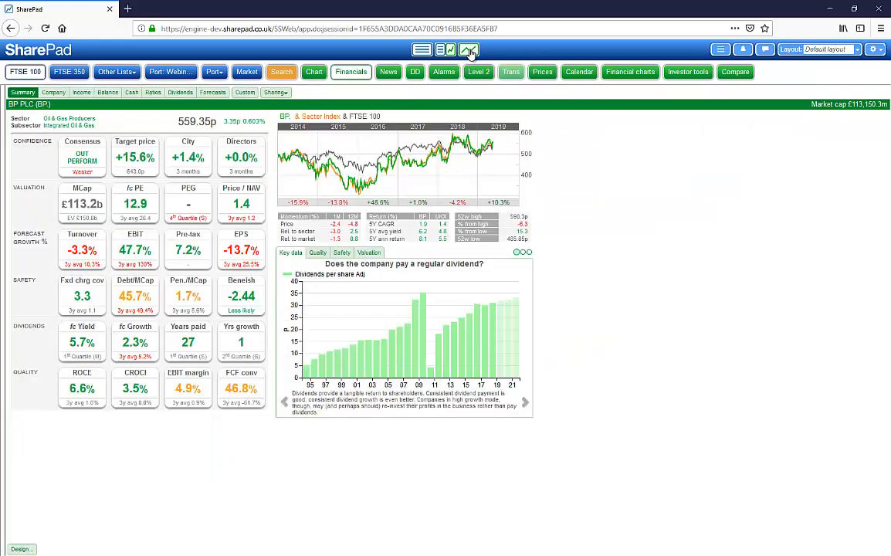
left_click(447, 50)
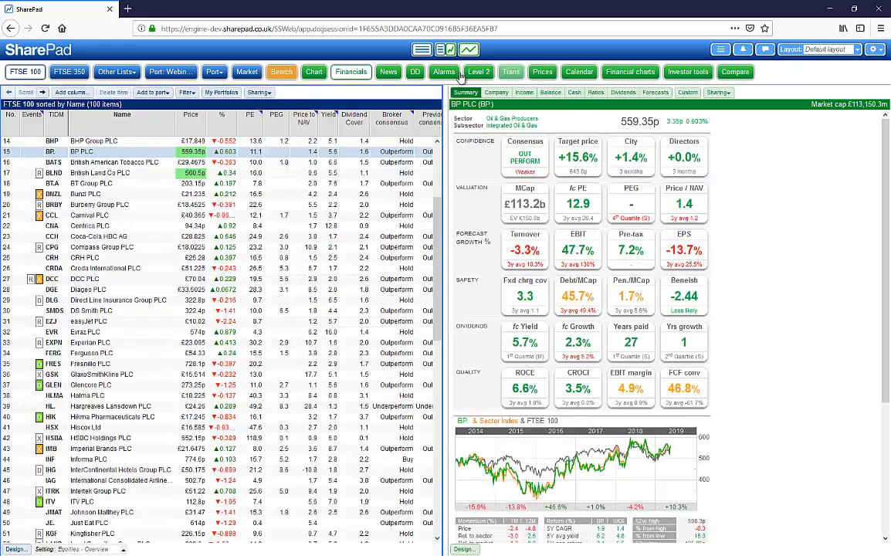
left_click_drag(445, 163, 339, 147)
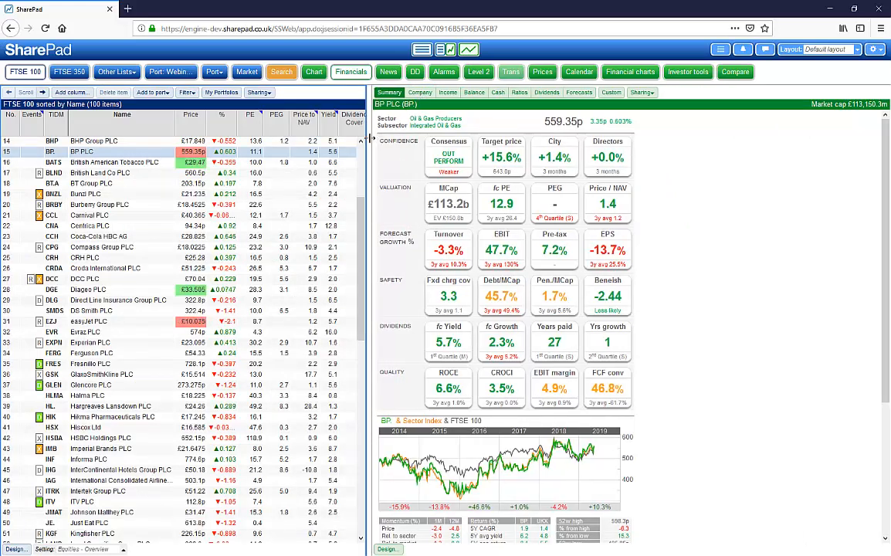
left_click_drag(349, 137, 348, 138)
Review BP's company information, including its shares, key dates, activity breakdown, business summary and directors.
left_click(399, 92)
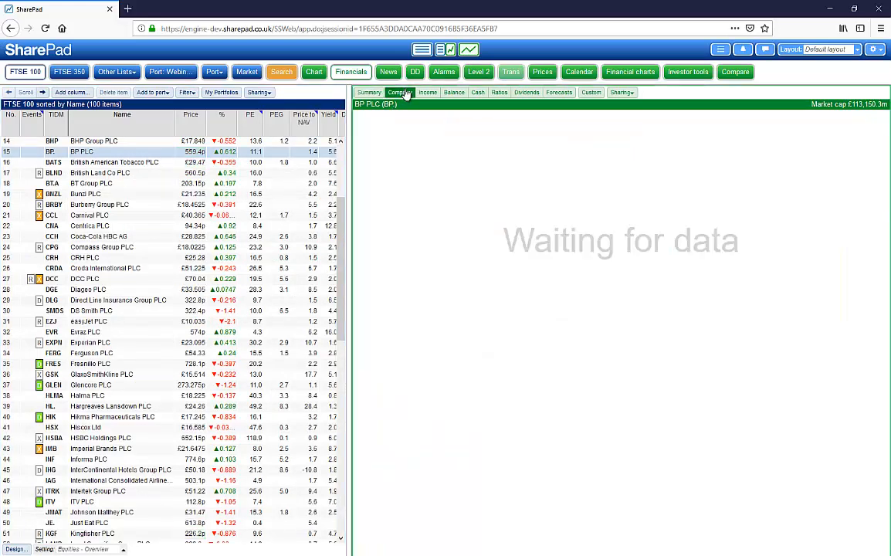
scroll(719, 246, "down", 3)
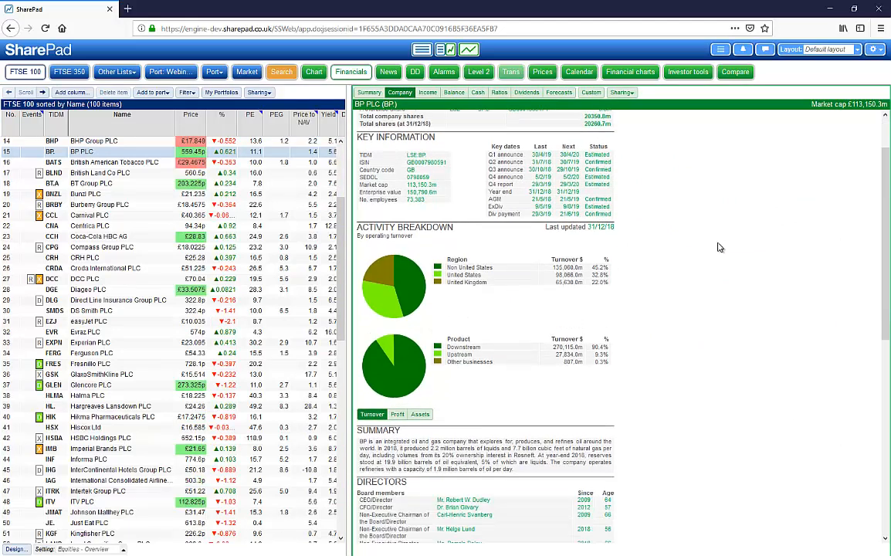
scroll(720, 246, "down", 4)
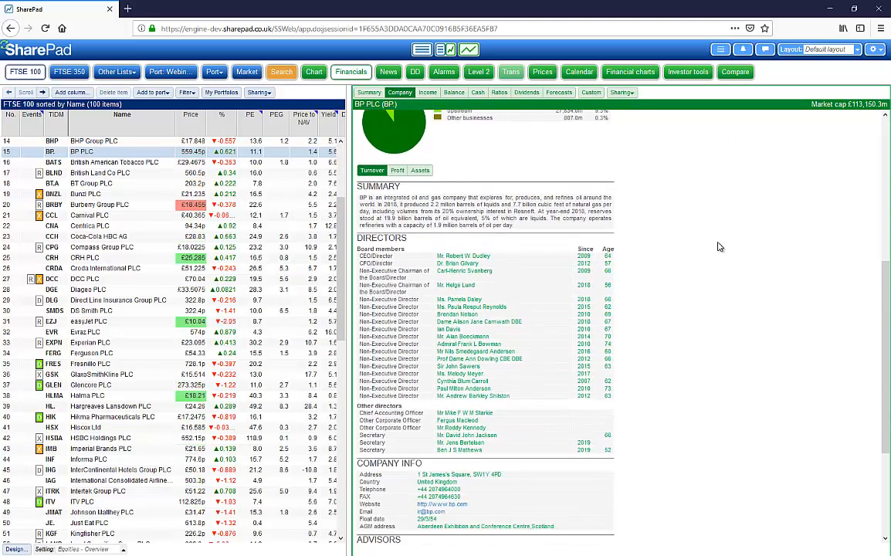
scroll(720, 246, "up", 5)
scroll(720, 246, "up", 2)
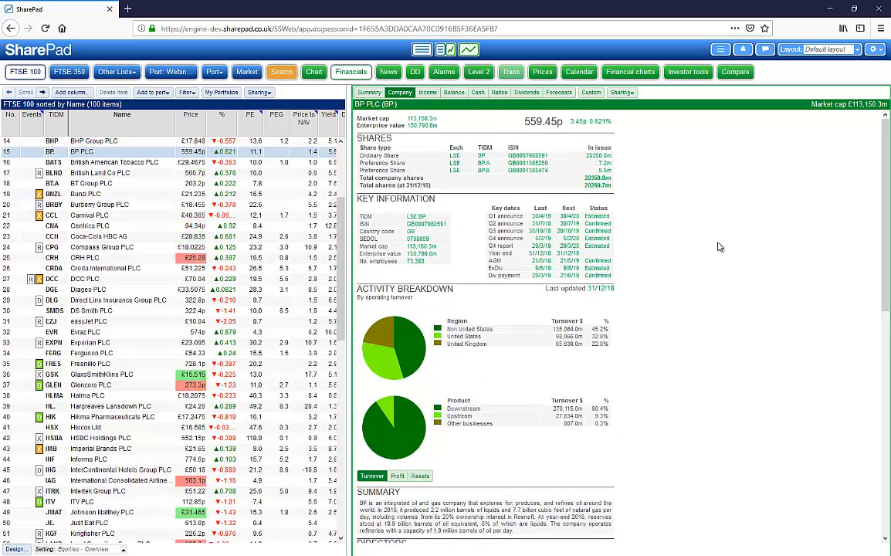
scroll(722, 246, "down", 5)
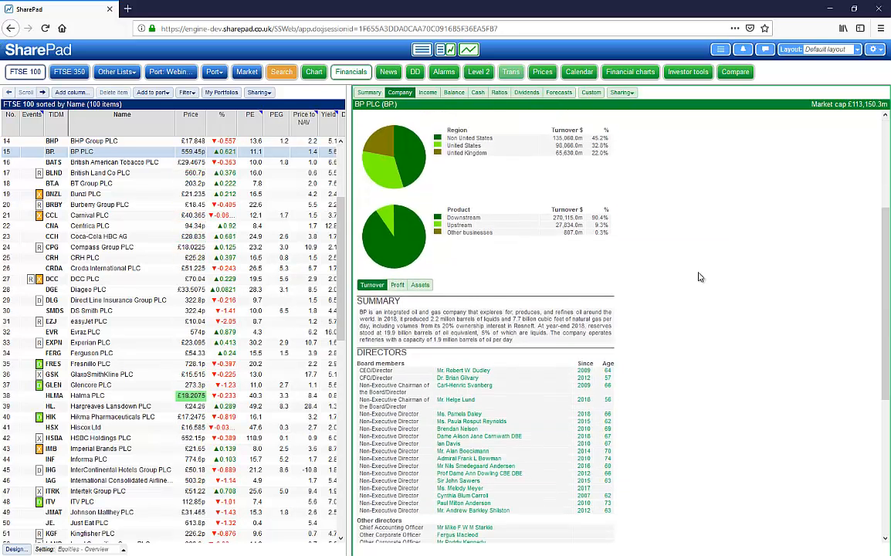
View BP's income statement, balance sheet and cash flow statement in turn.
left_click(427, 93)
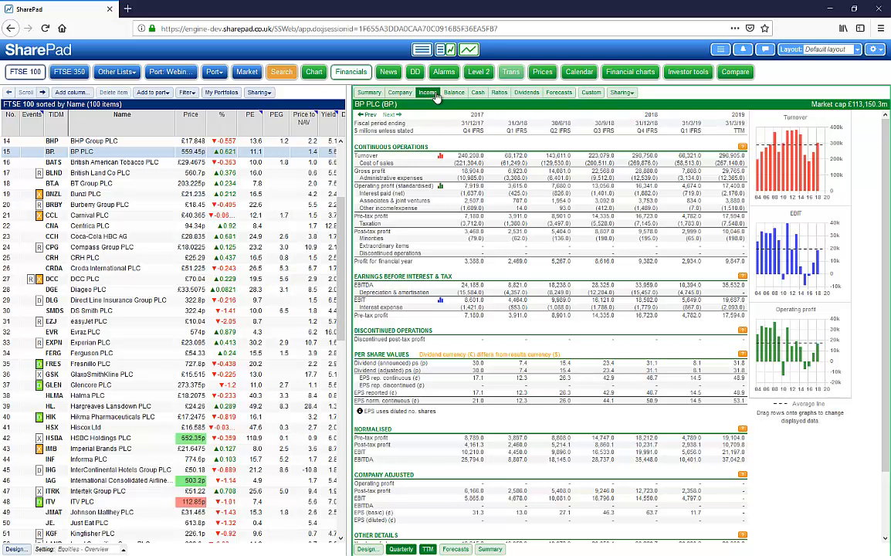
left_click(454, 92)
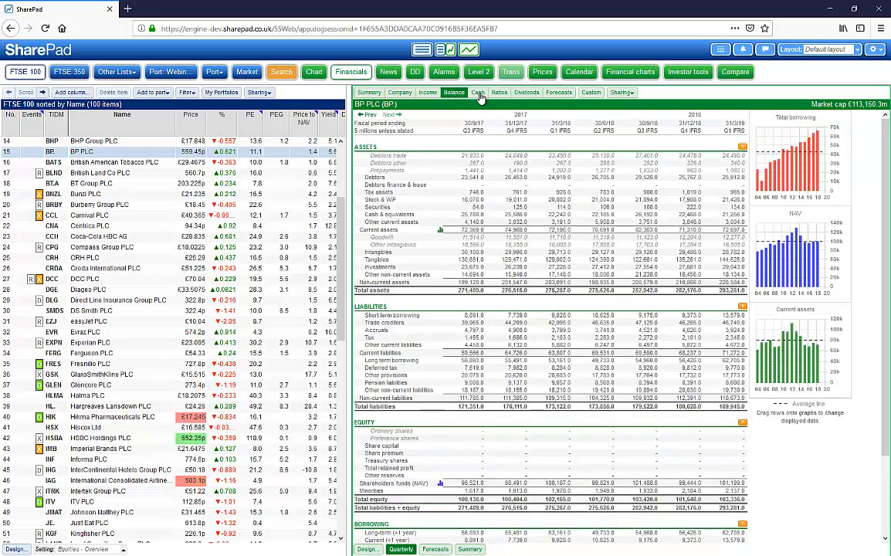
left_click(478, 93)
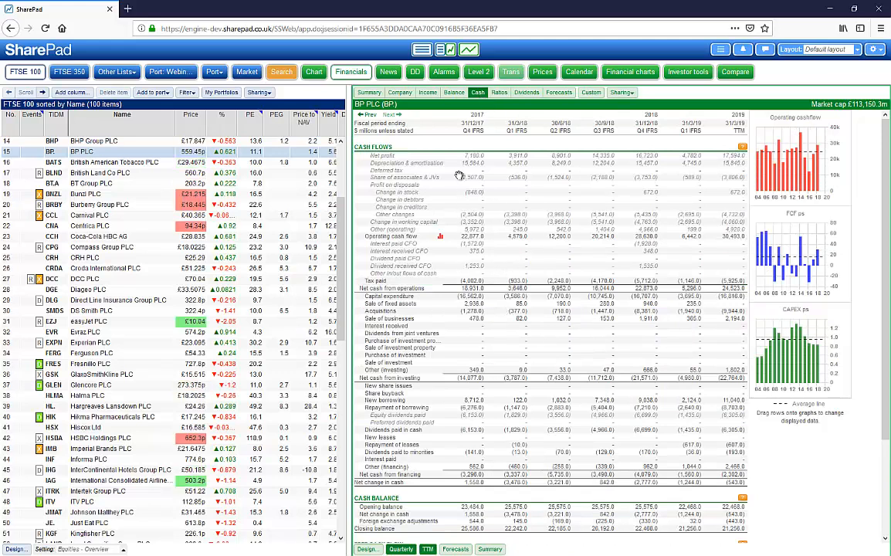
Plot EBITDA from BP's income statement on the middle graph in place of EBIT.
left_click(426, 96)
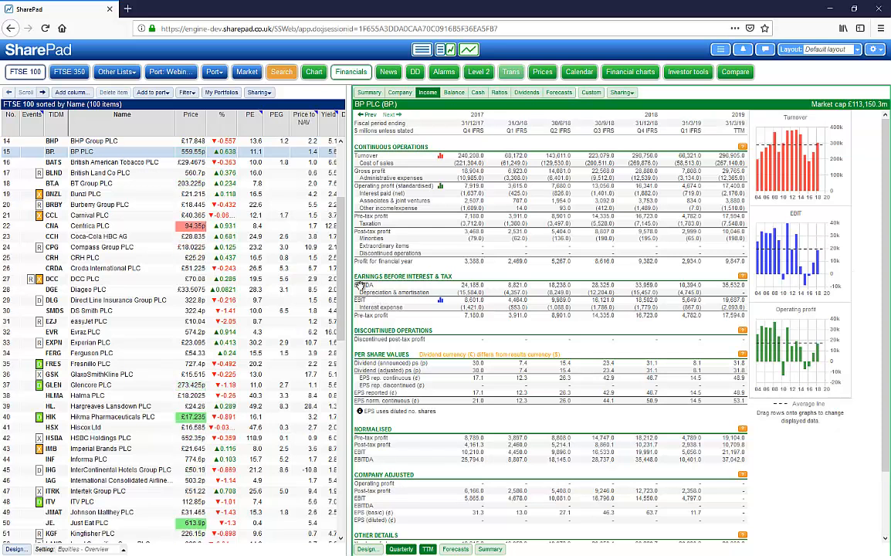
left_click_drag(359, 286, 765, 278)
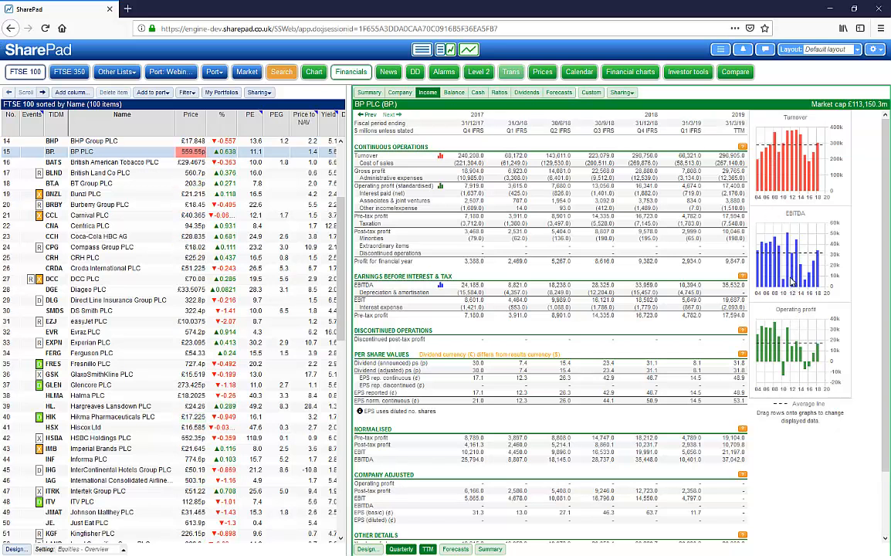
Examine BP's financial ratios, covering valuation, returns, profit and balance sheet figures.
left_click(499, 93)
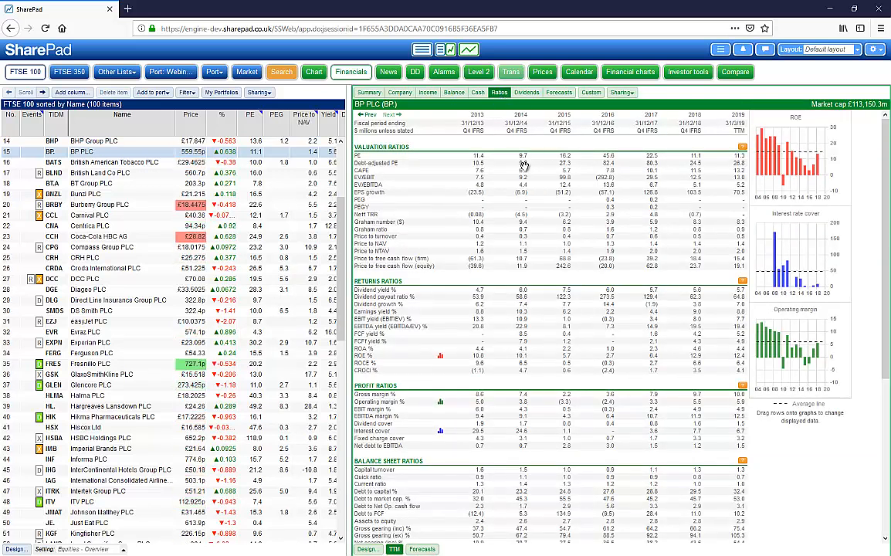
scroll(551, 188, "down", 1)
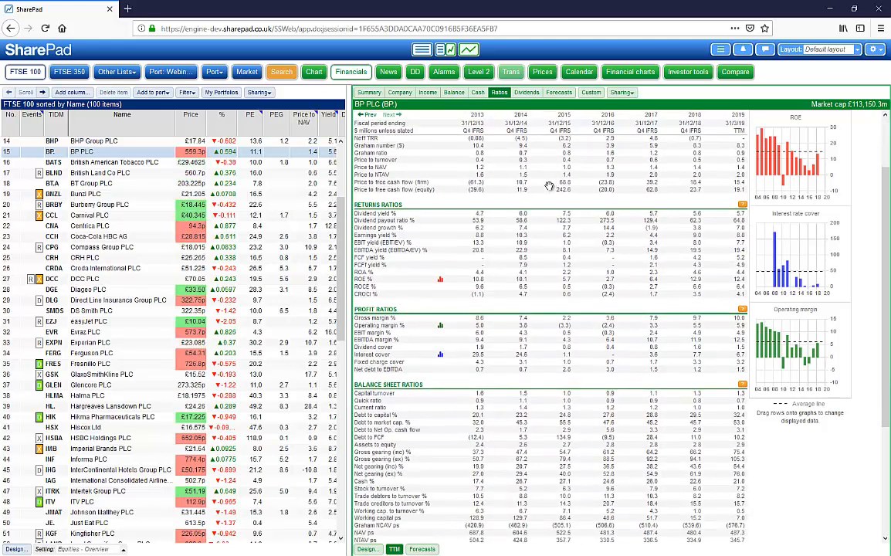
scroll(548, 186, "up", 1)
scroll(548, 187, "up", 1)
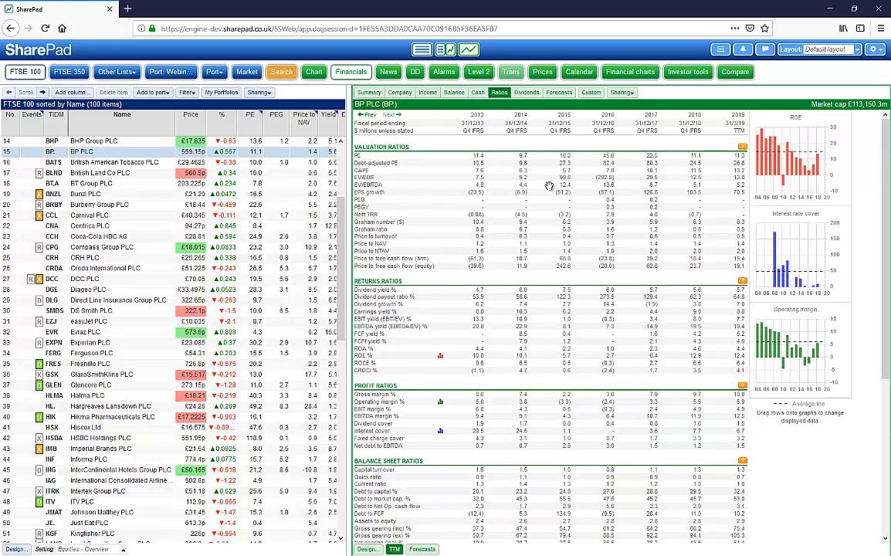
scroll(407, 300, "down", 5)
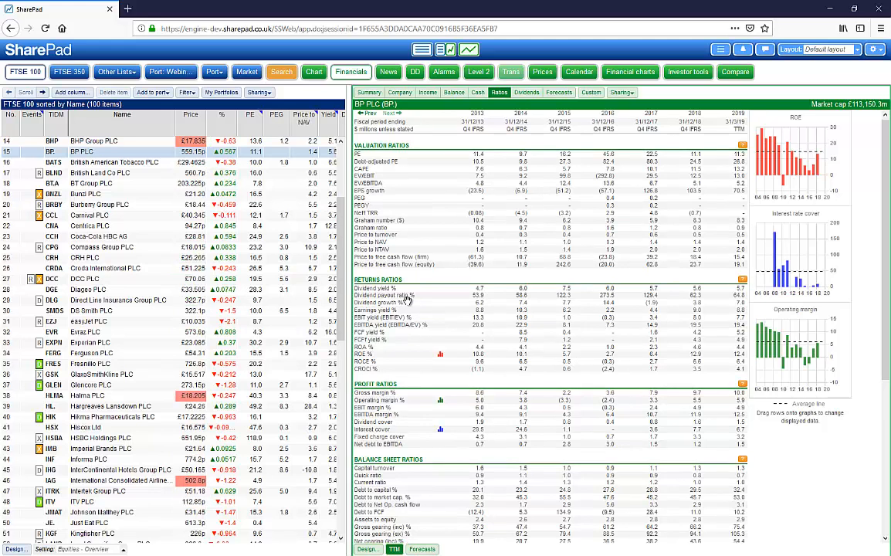
scroll(607, 304, "up", 5)
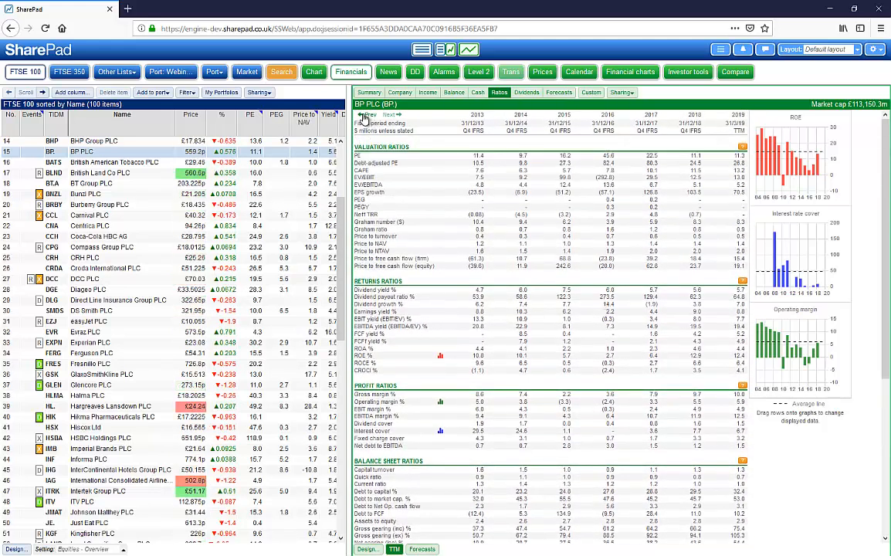
View BP's ratios for earlier years back to 2009 and return to the most recent periods.
left_click(365, 115)
left_click(364, 115)
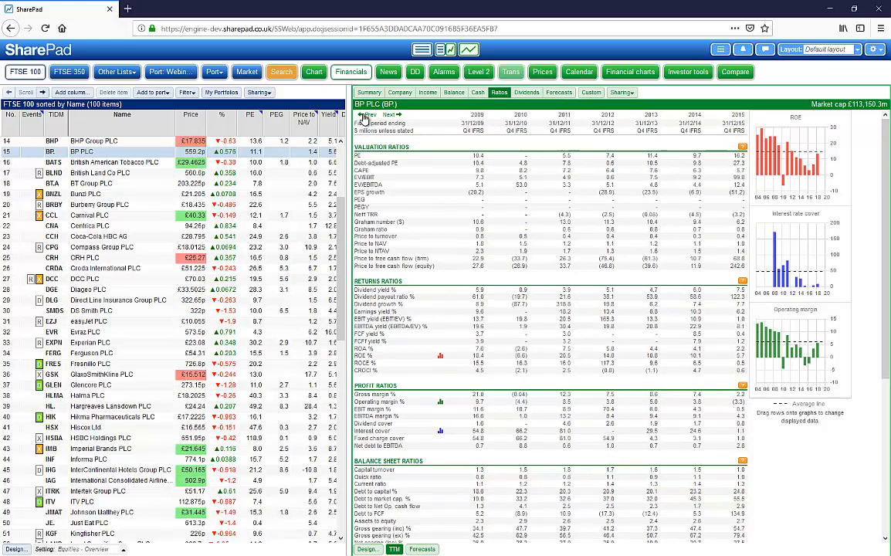
left_click(391, 115)
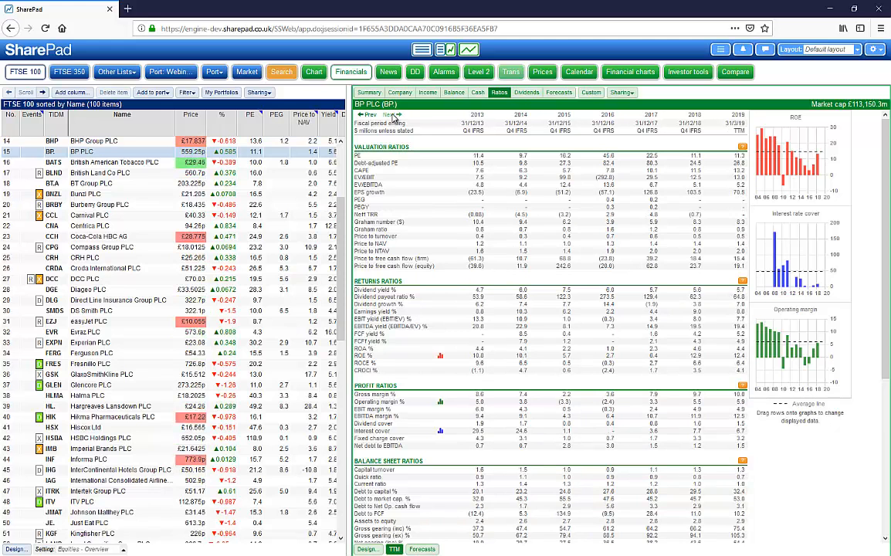
Compare annual and quarterly results in BP's income statement by turning the quarterly columns off and on.
left_click(428, 94)
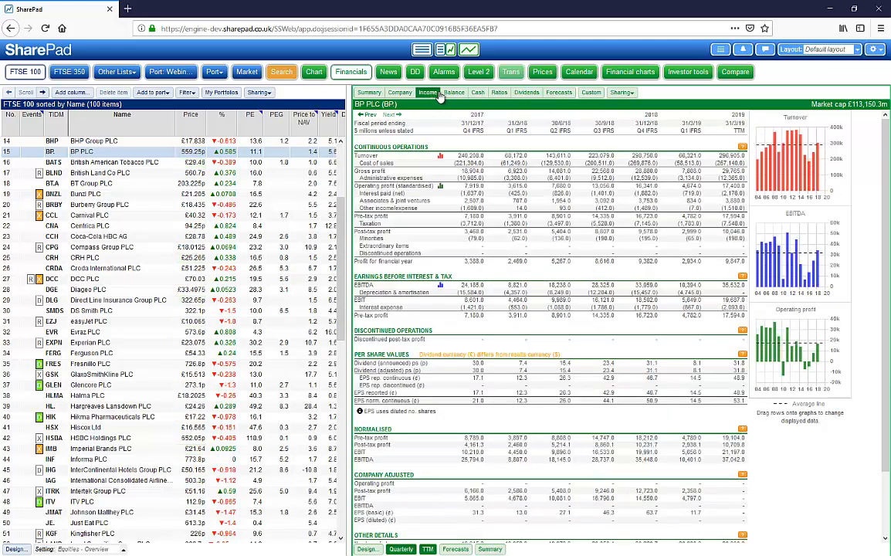
left_click(401, 550)
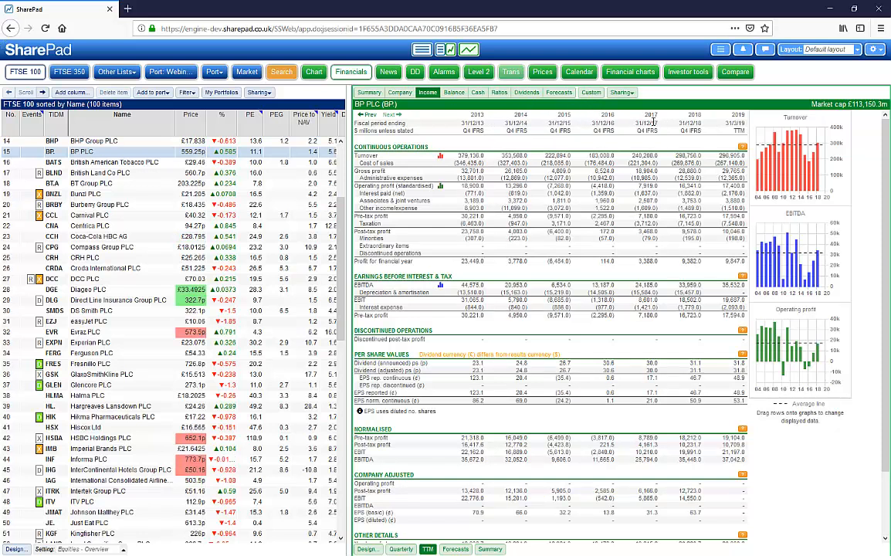
left_click(402, 550)
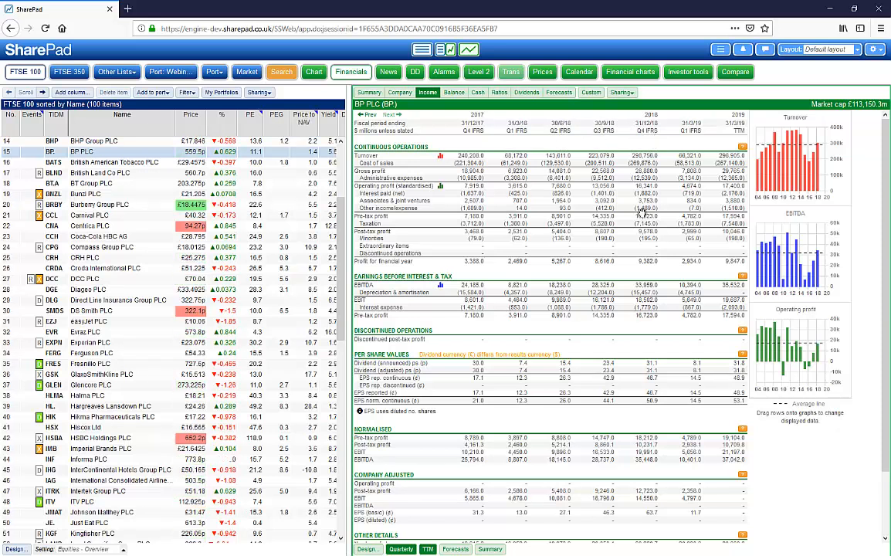
left_click(427, 549)
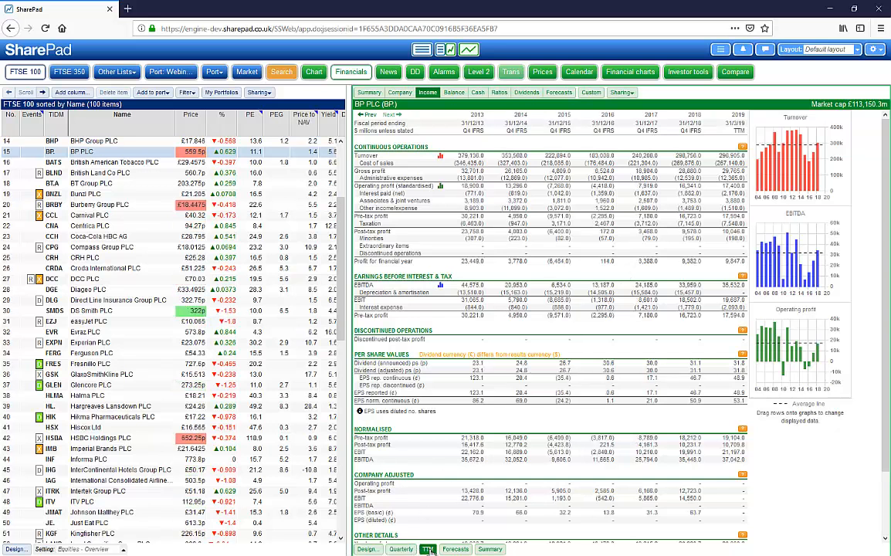
left_click(401, 549)
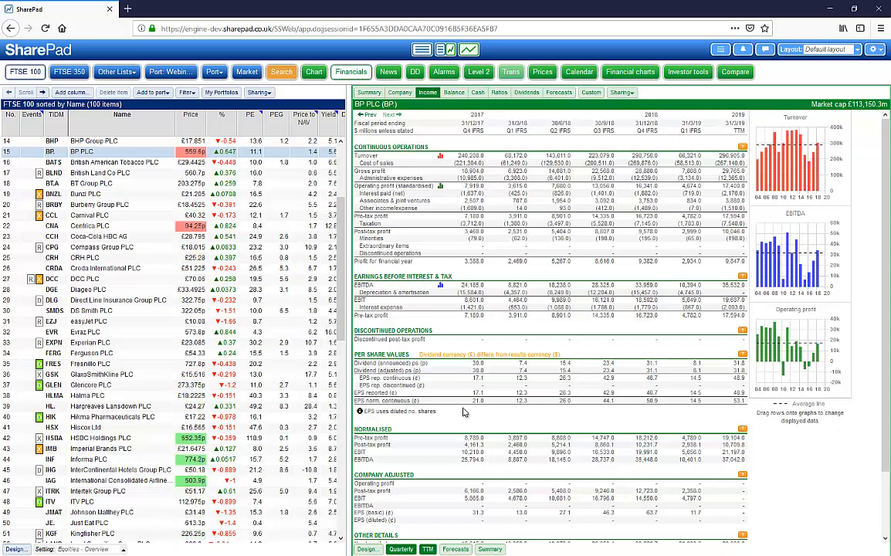
Add forecast columns to BP's income statement and check its condensed summary before restoring the full set of rows.
left_click(455, 550)
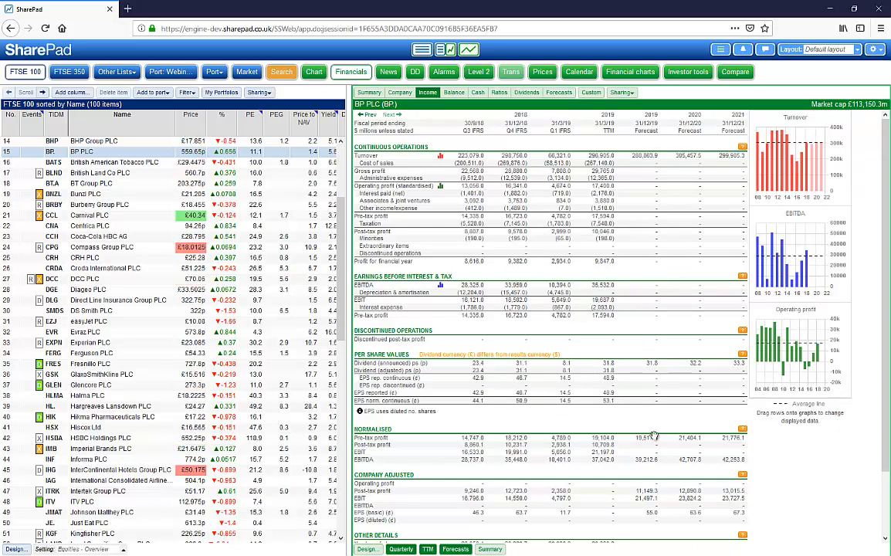
scroll(443, 528, "down", 2)
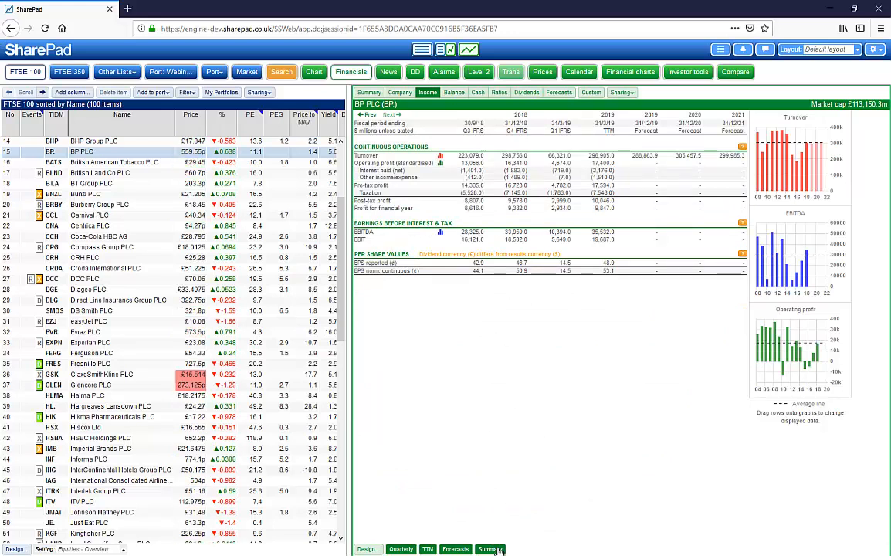
left_click(491, 549)
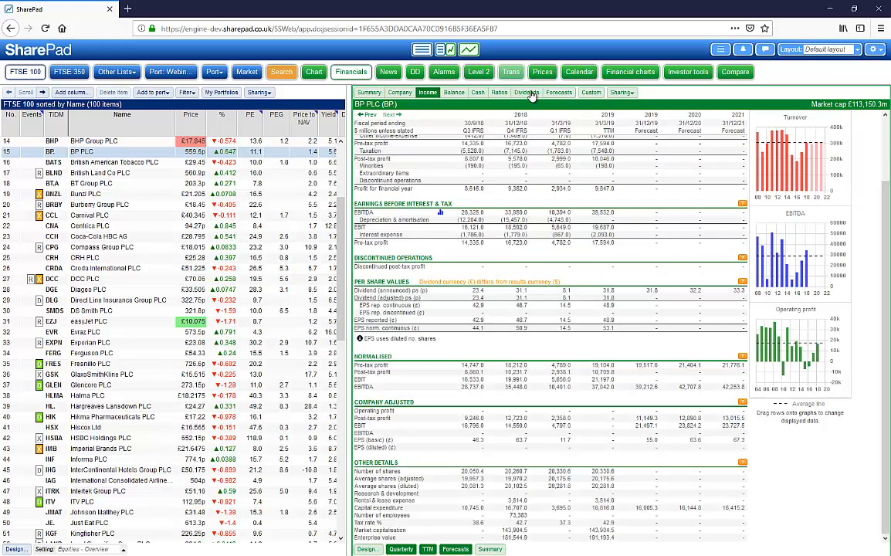
Review BP's dividend chart and the table of its past dividend payments.
left_click(529, 92)
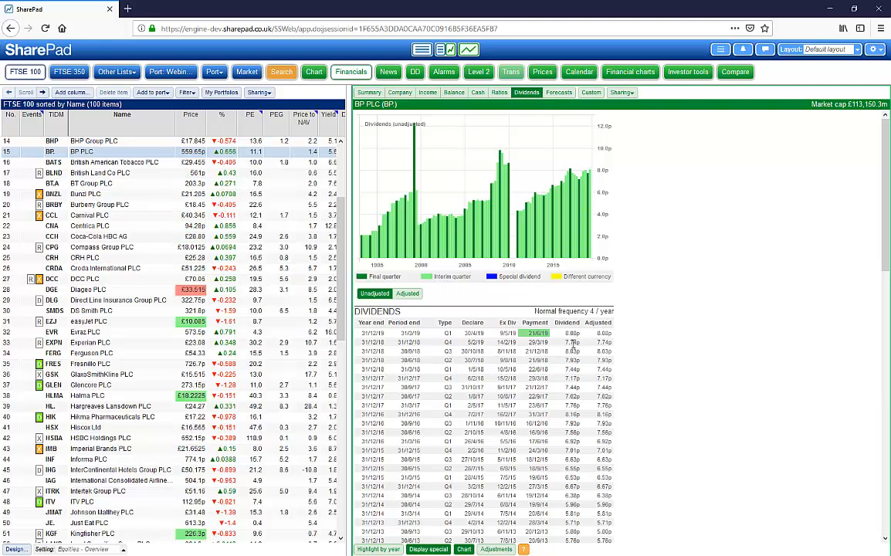
scroll(577, 351, "down", 3)
scroll(579, 346, "down", 6)
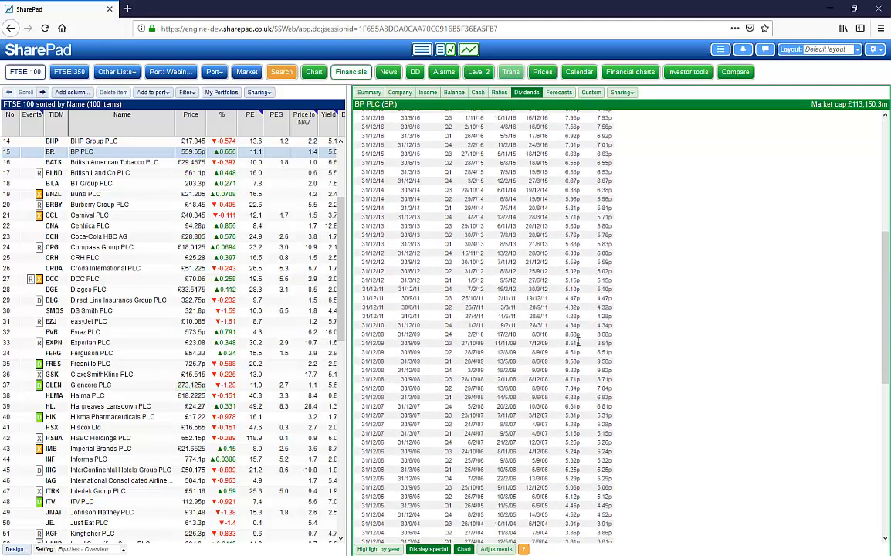
scroll(577, 340, "up", 9)
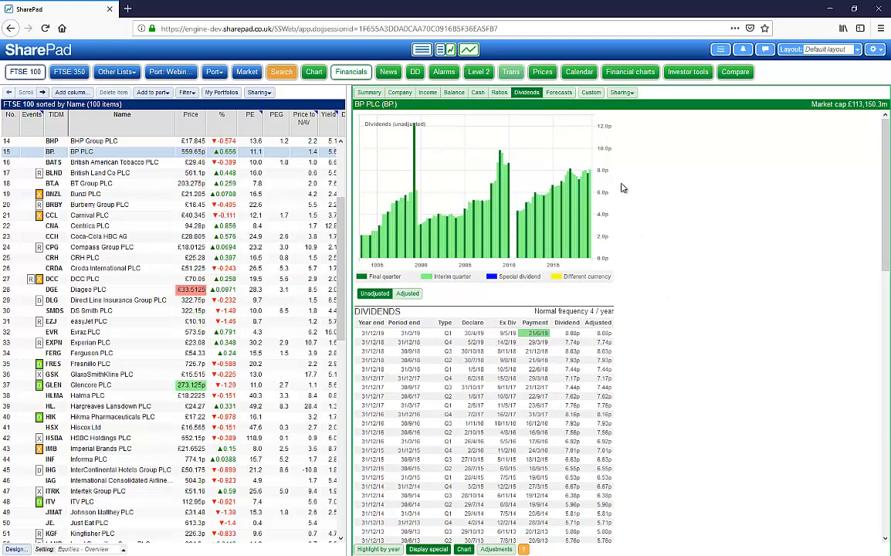
Review BP's consensus forecasts and the forecast items available for charting, and return to the income statement.
left_click(561, 93)
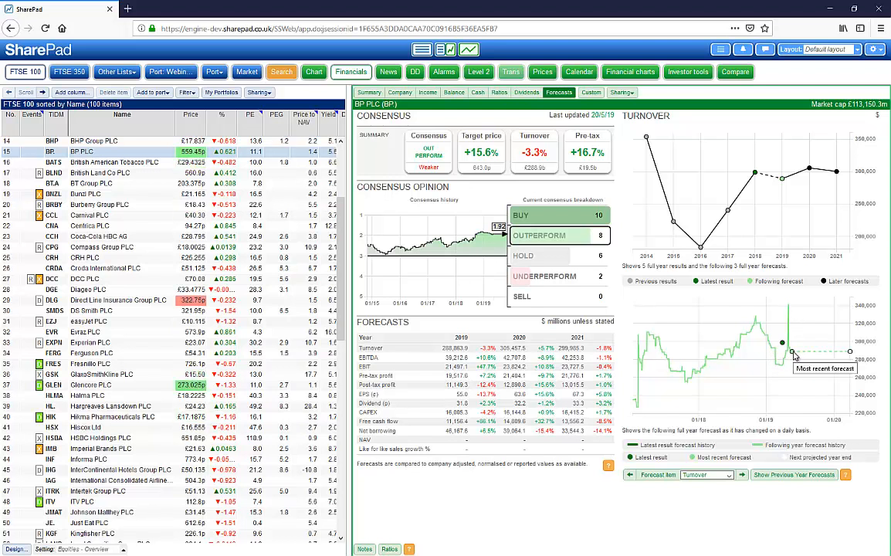
left_click(707, 478)
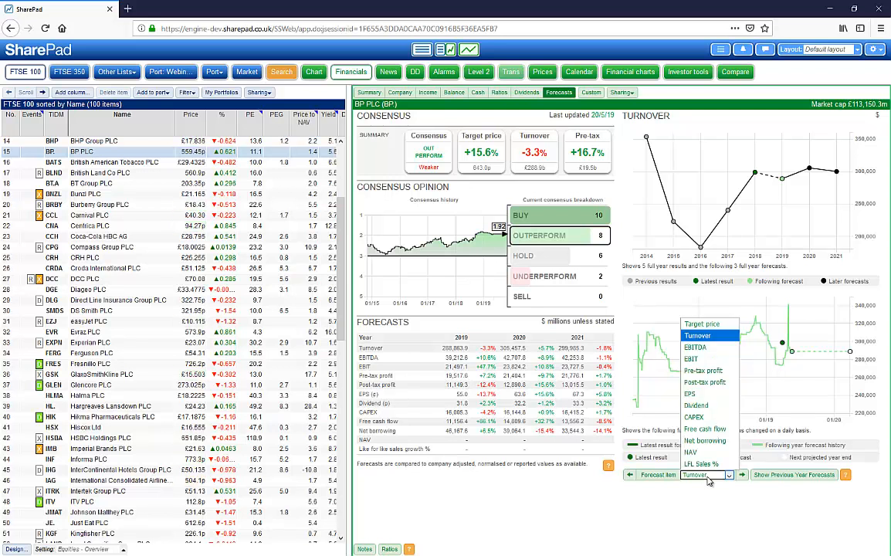
left_click(709, 477)
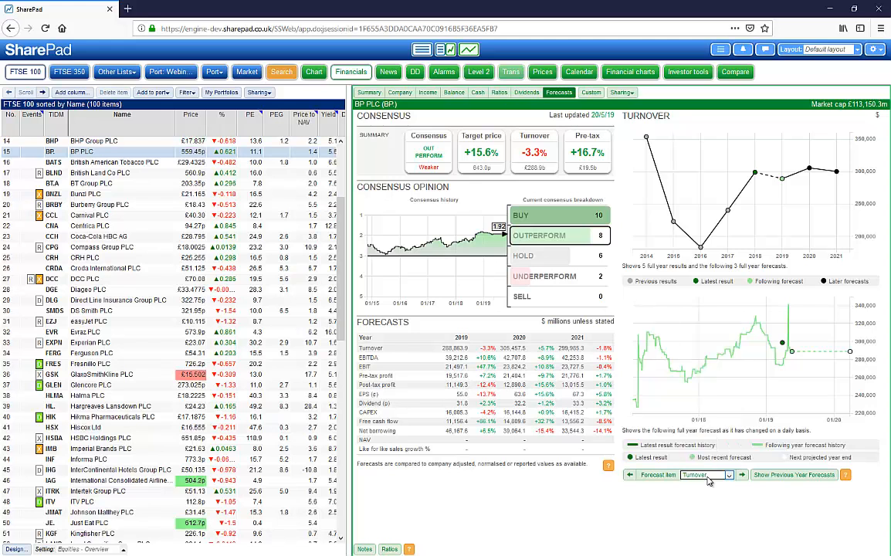
left_click(437, 96)
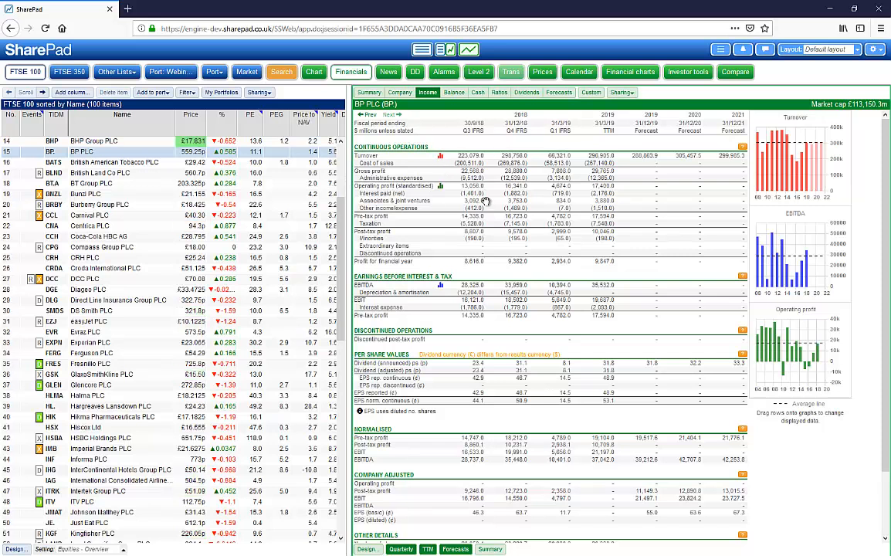
Widen the FTSE 100 share list to show more columns and browse the price, company and funds categories of addable columns.
left_click_drag(351, 189, 525, 193)
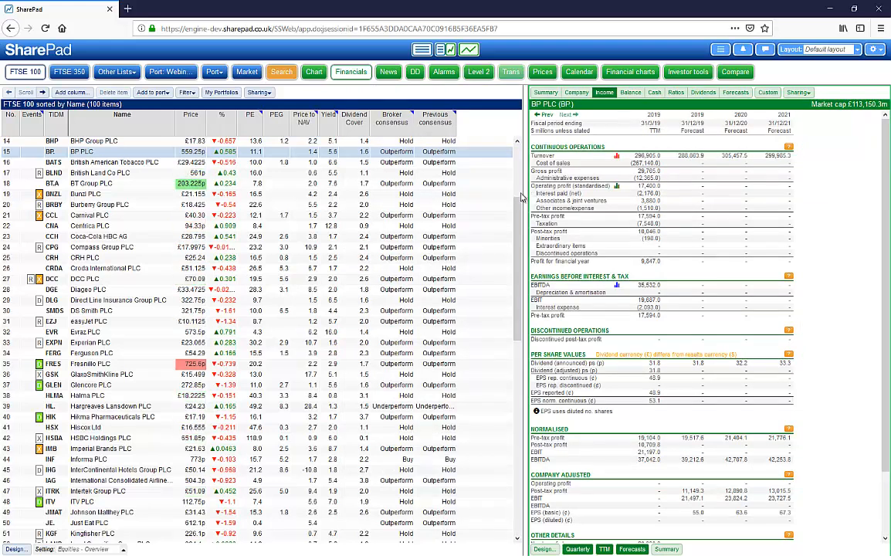
left_click(71, 94)
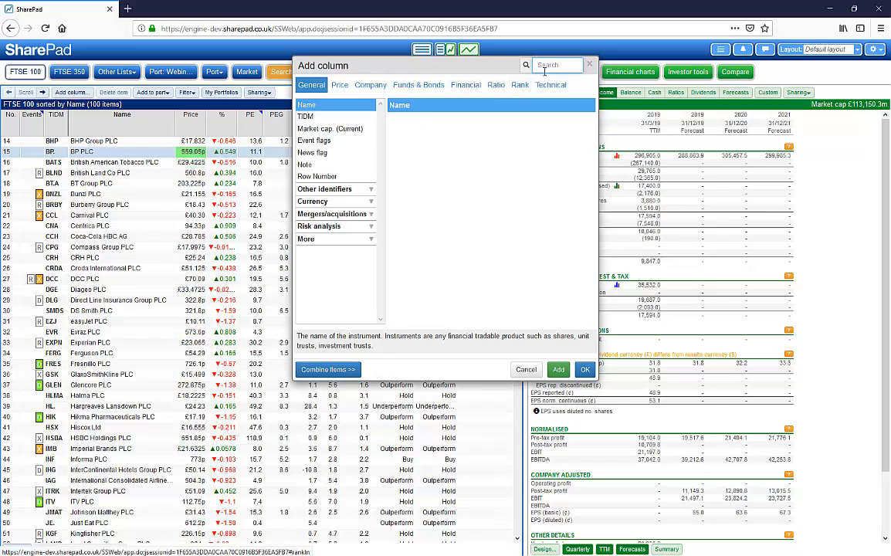
left_click(343, 86)
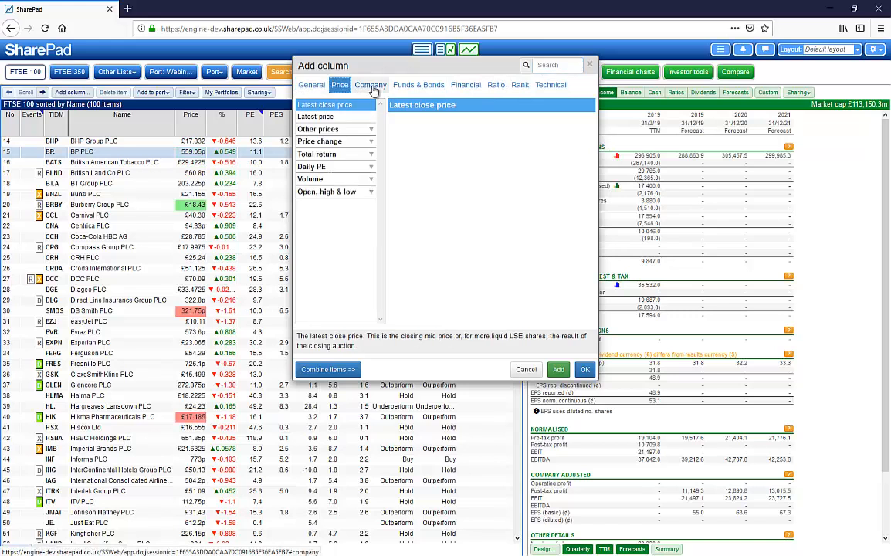
left_click(373, 85)
left_click(417, 85)
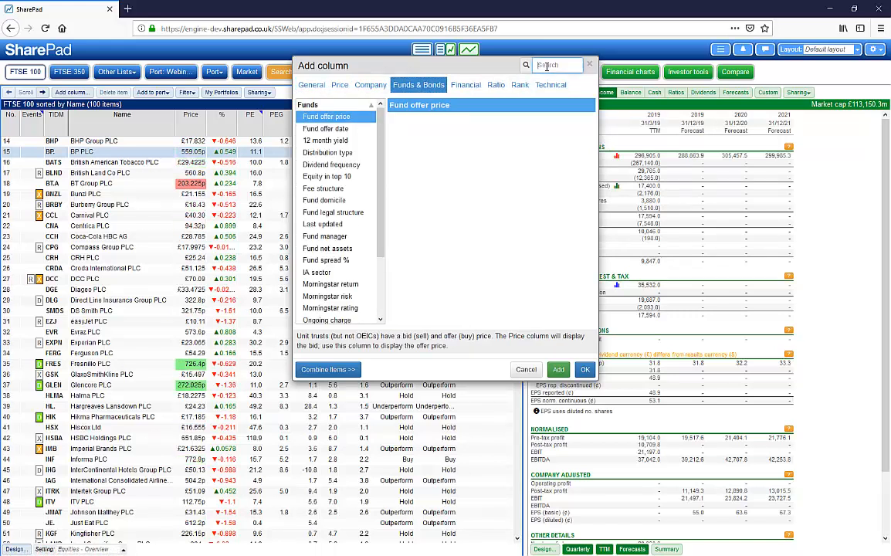
Search the column items for "yield" and add a Dividend yield column for the 1 year forecast to the share list.
left_click(547, 67)
type("yiel")
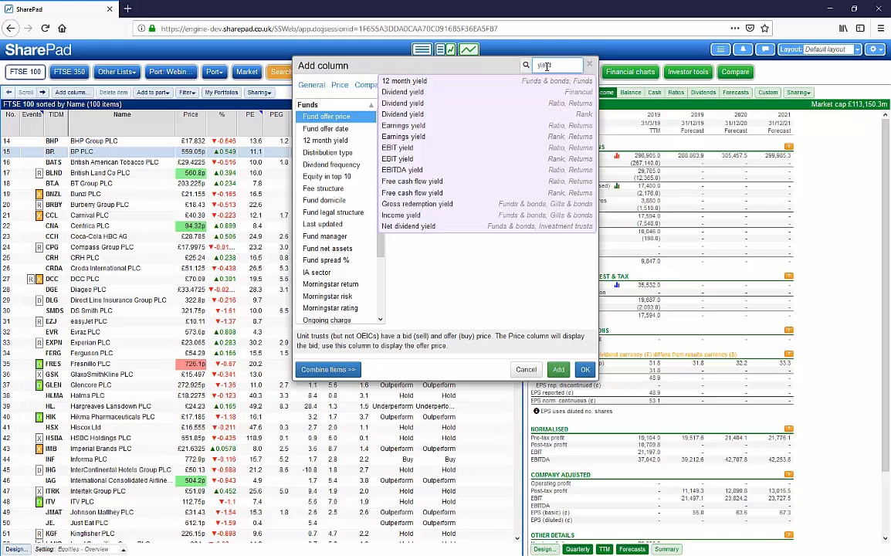
type("d")
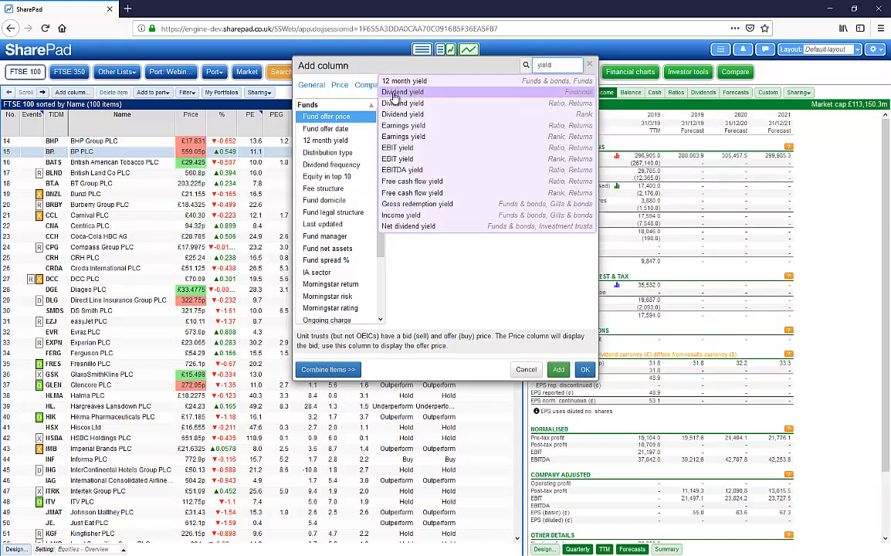
left_click(399, 91)
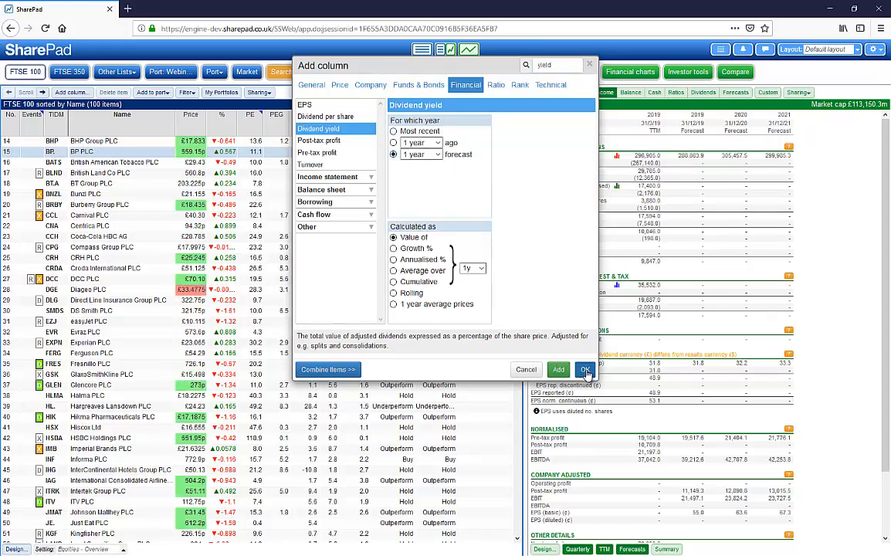
left_click(580, 370)
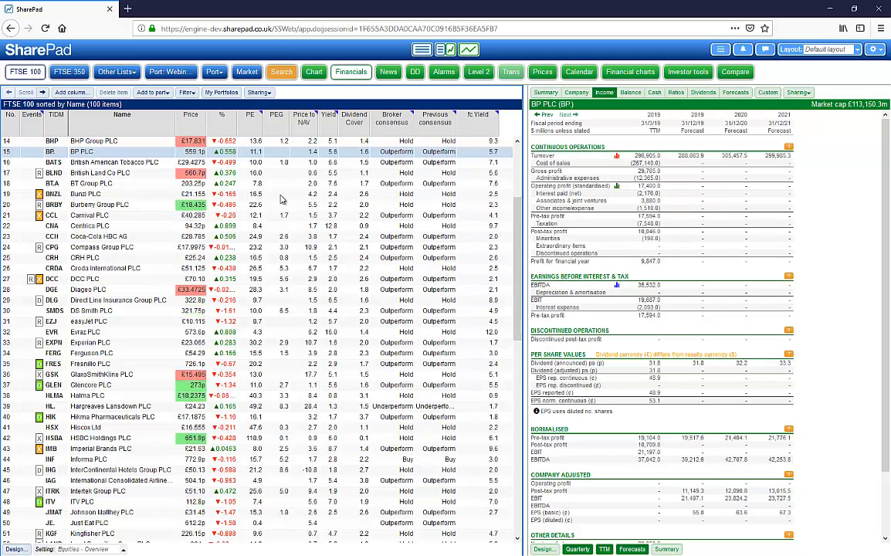
Sort the FTSE 100 list by forecast yield, highest first, and look down the ranking.
left_click(479, 127)
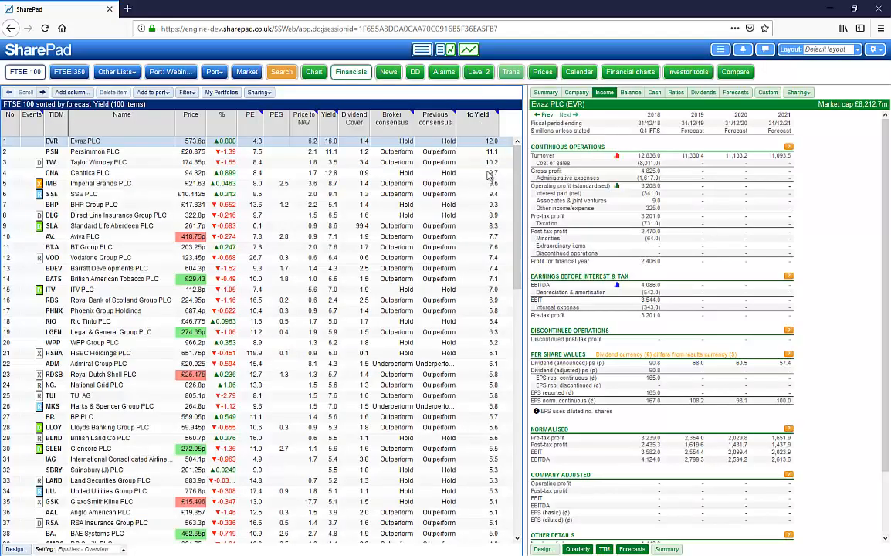
scroll(491, 178, "down", 2)
scroll(490, 184, "down", 12)
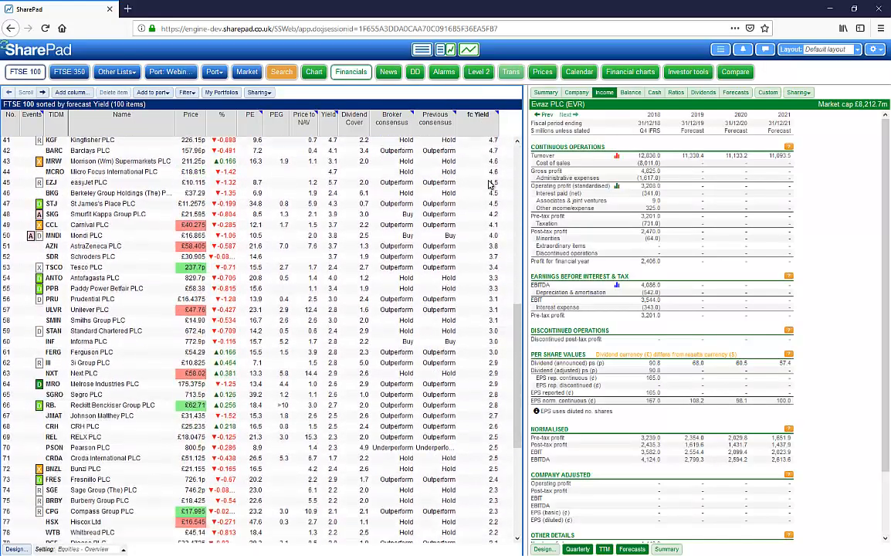
Check the options for the forecast yield column, deselect it and widen the share list further.
left_click(475, 125)
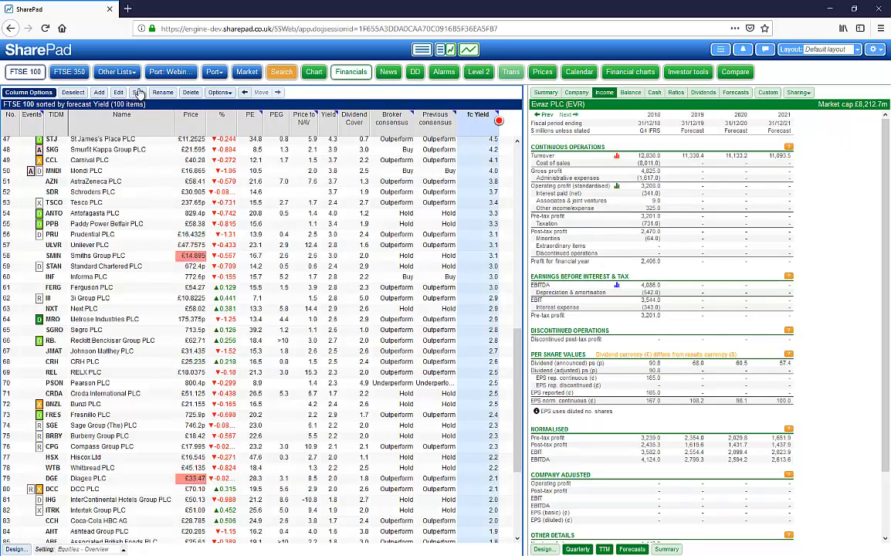
left_click(476, 129)
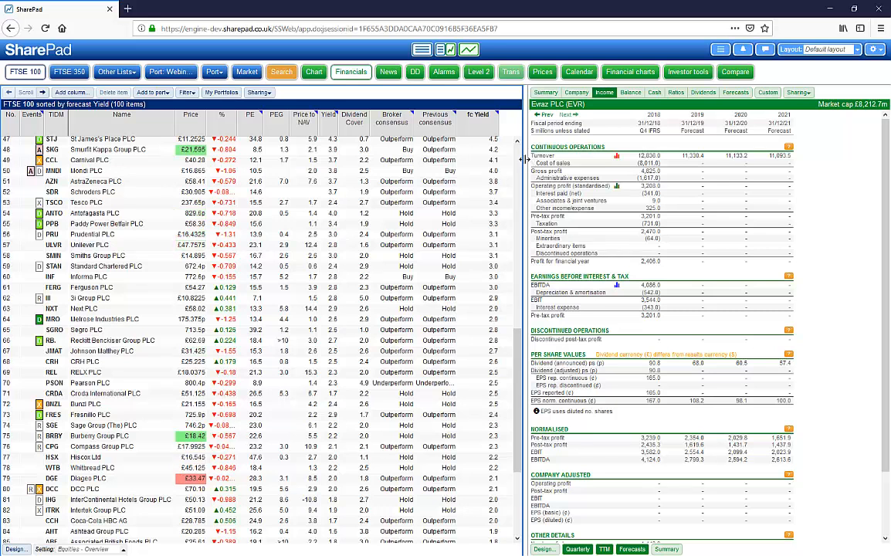
left_click_drag(563, 163, 563, 163)
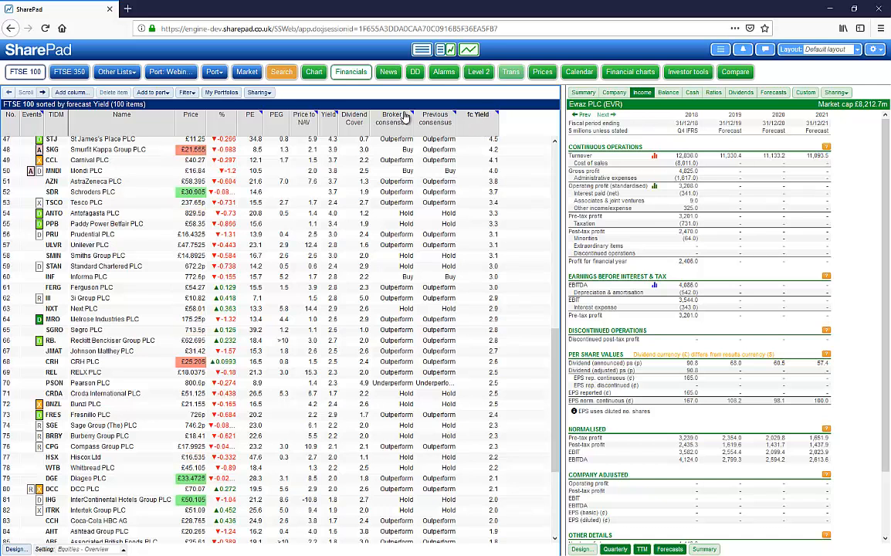
Start a combined column that tests whether the 1 year forecast PE is less than a second item.
left_click(70, 92)
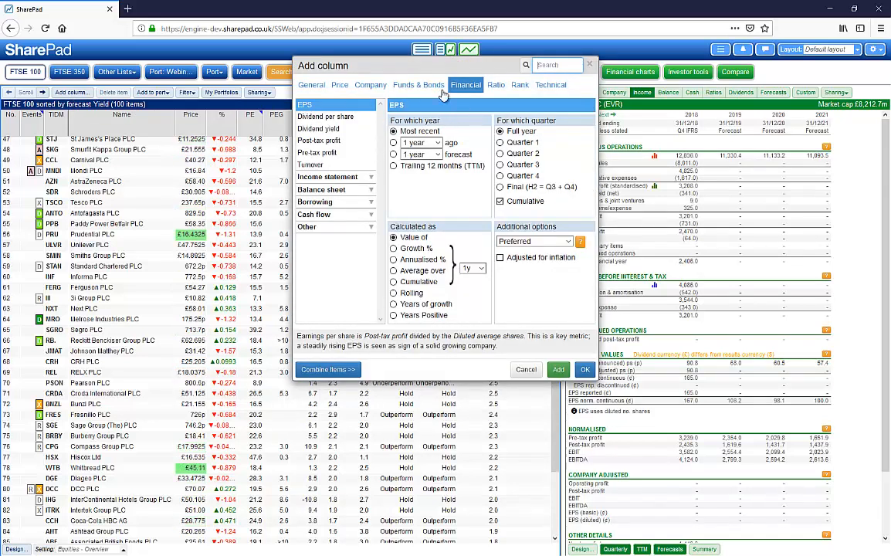
type("pe")
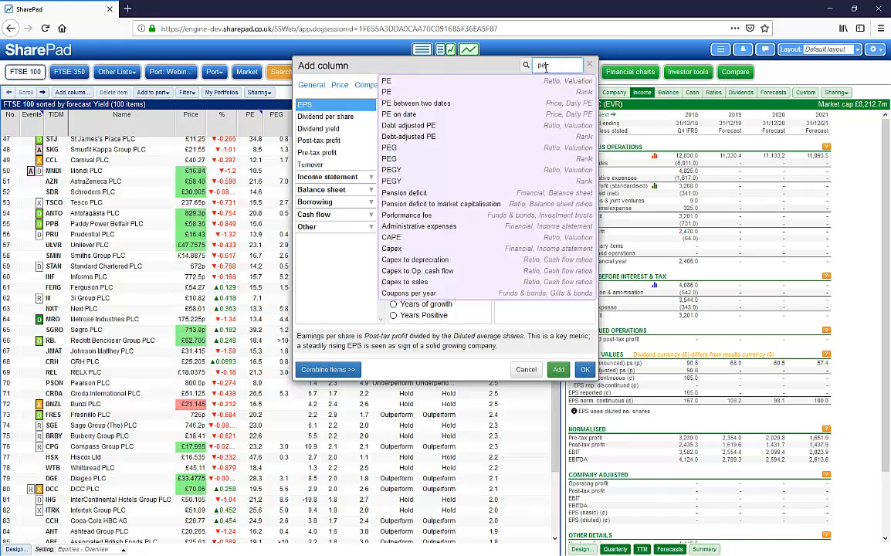
key("Return")
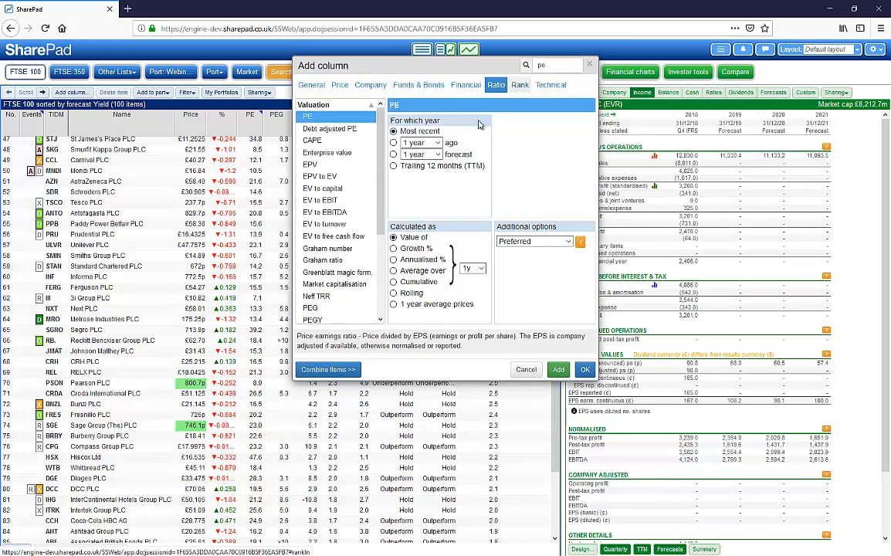
left_click(393, 154)
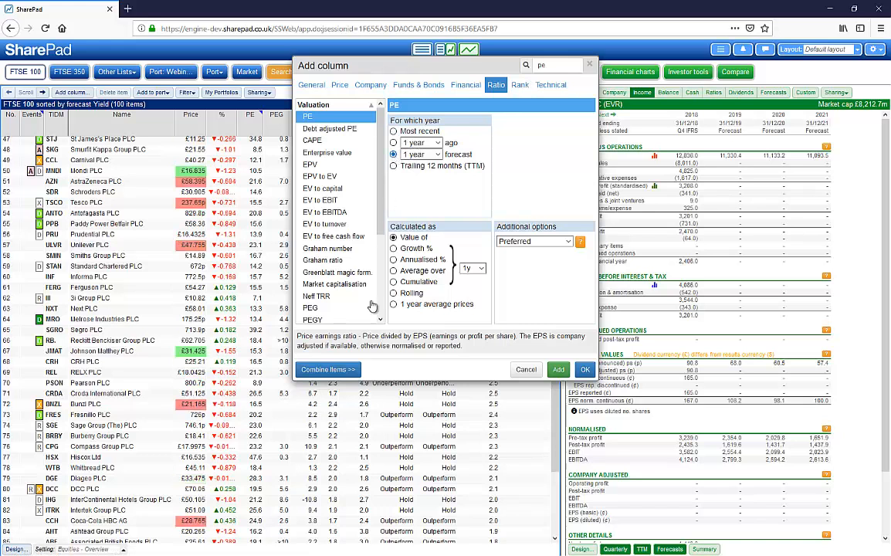
left_click(332, 370)
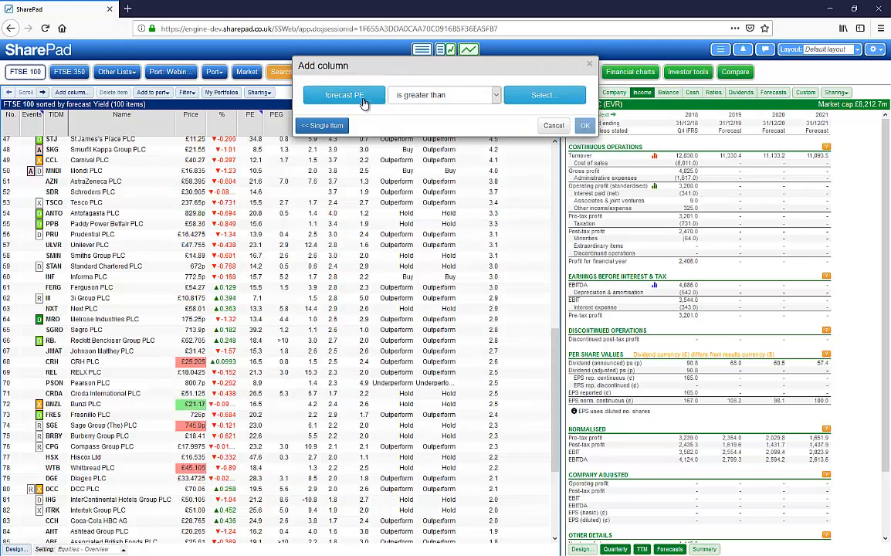
left_click(444, 95)
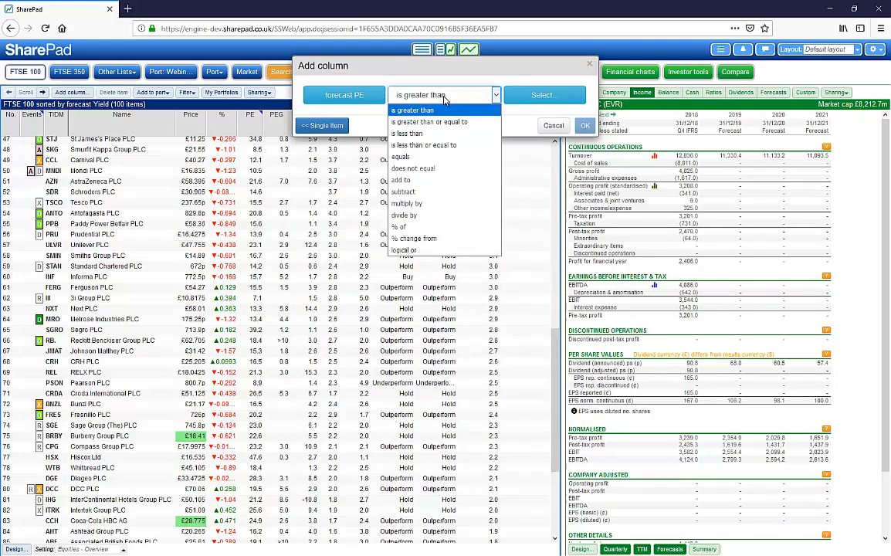
left_click(399, 135)
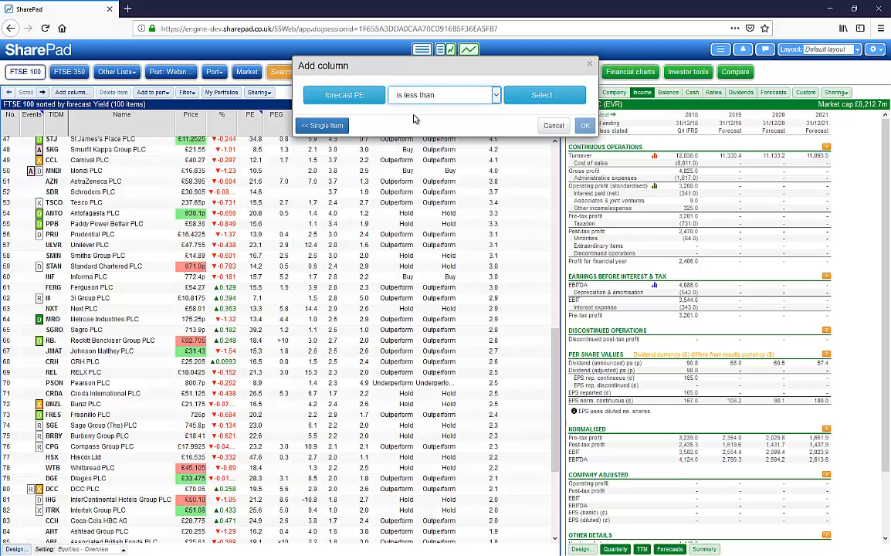
Set the comparison item to the most recent PE averaged over 10 years, add the column and select Smurfit Kappa Group.
left_click(538, 97)
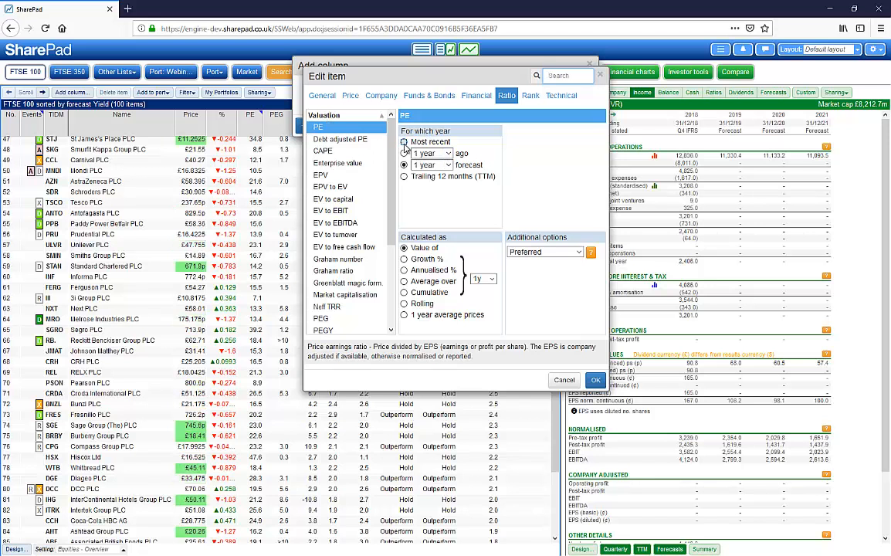
left_click(404, 144)
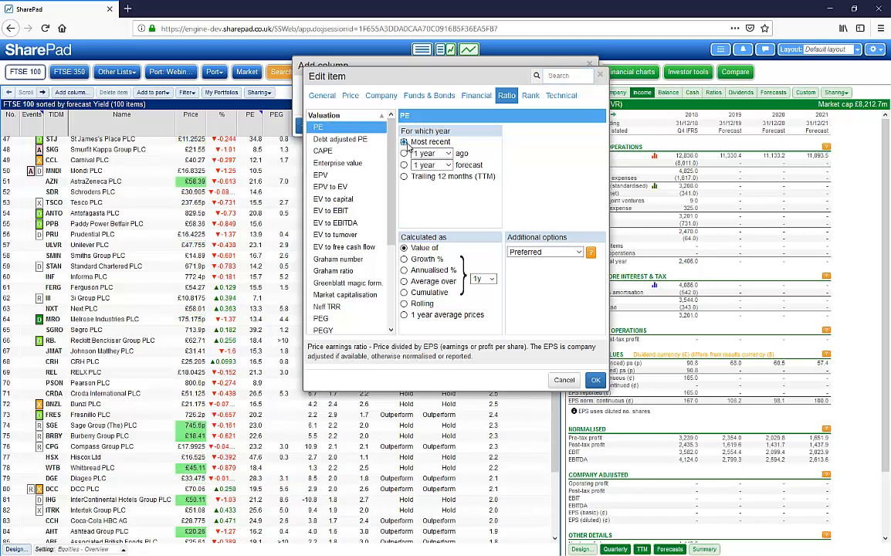
left_click(405, 281)
left_click(483, 279)
left_click(484, 401)
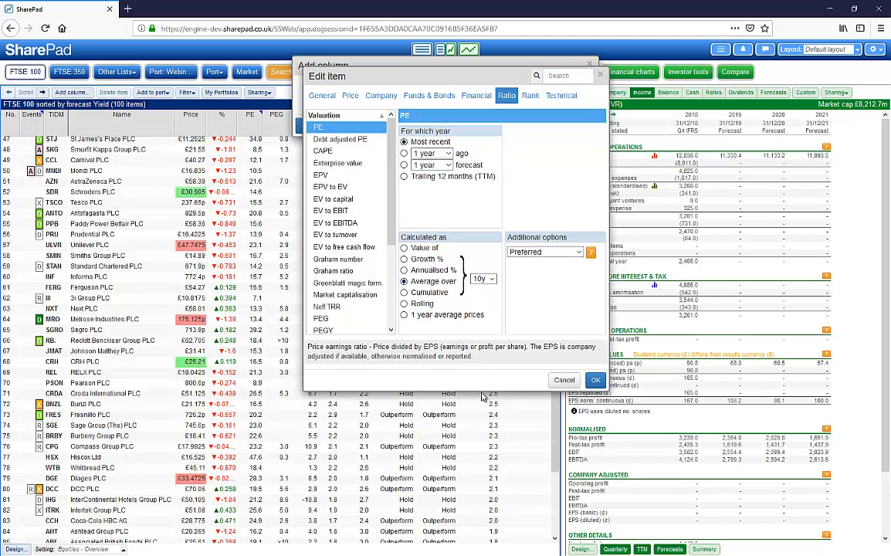
left_click(595, 380)
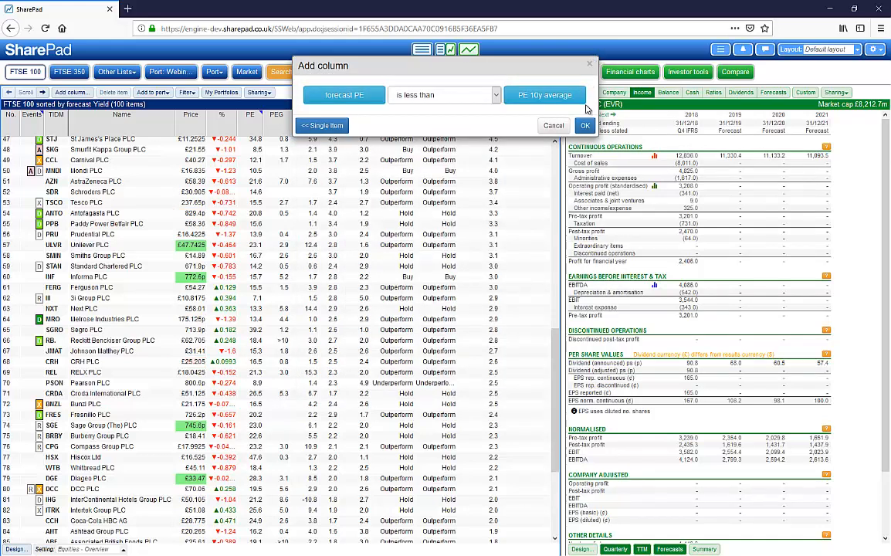
left_click(584, 125)
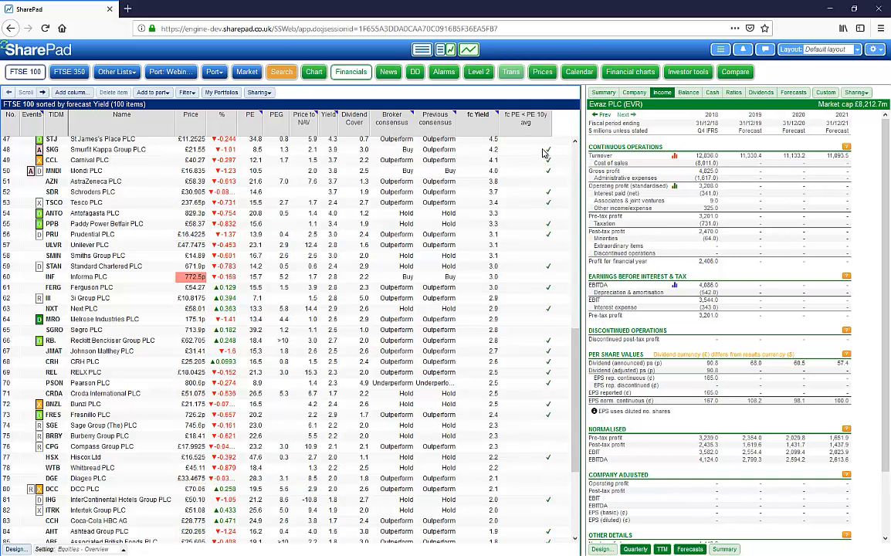
left_click(544, 152)
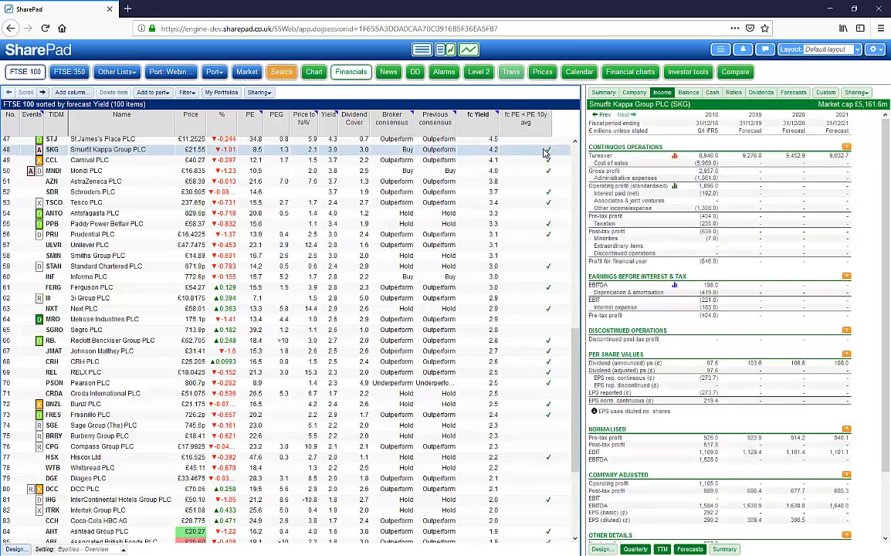